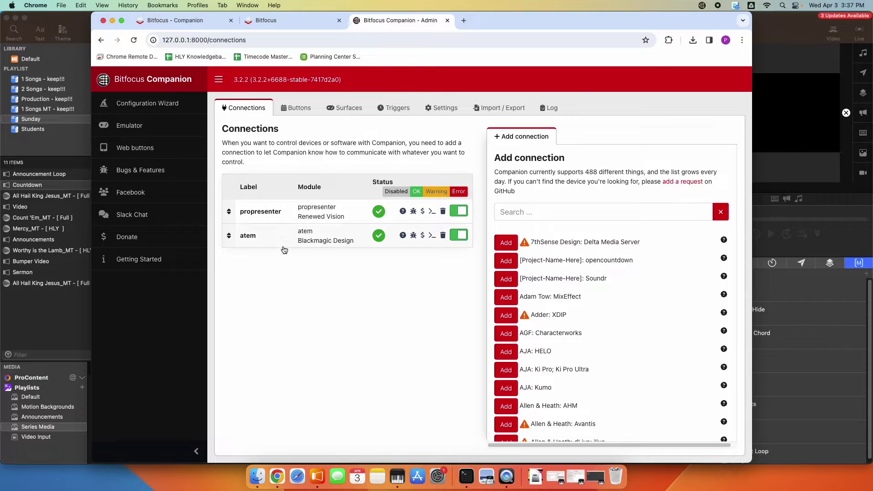
{"action": "left_click", "coordinate": [702, 6]}
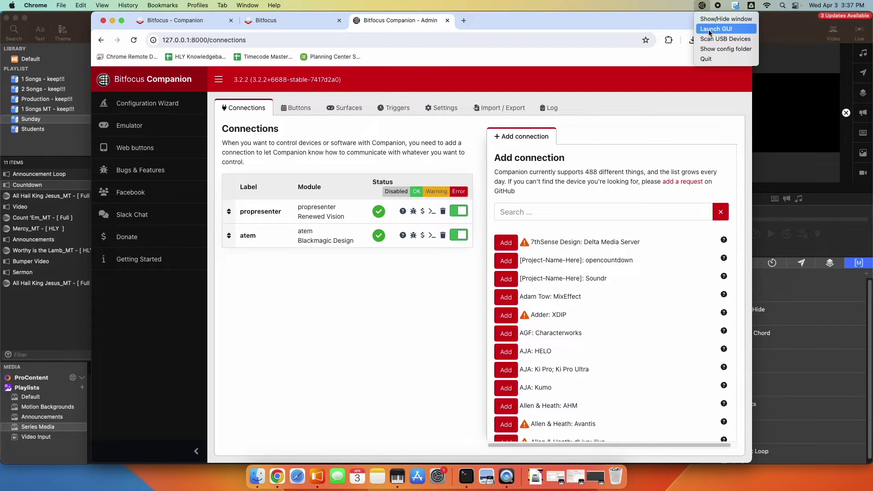
{"action": "left_click", "coordinate": [565, 84]}
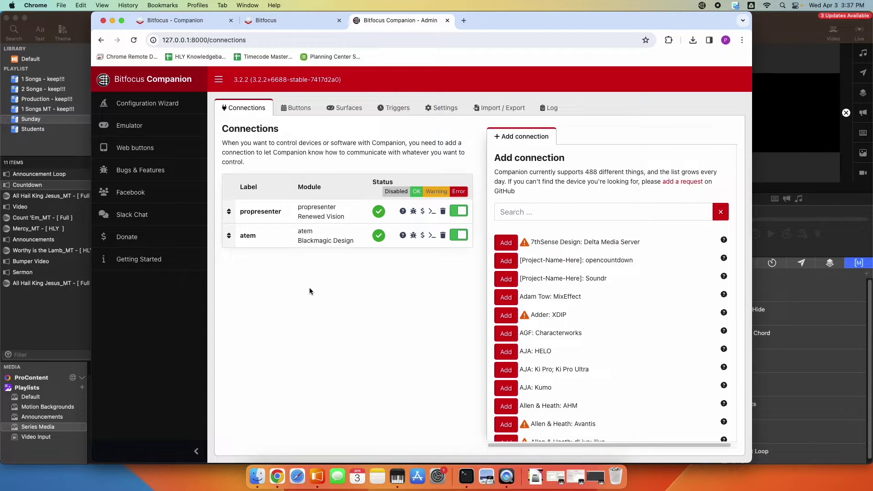
- Search the available connections for "blackmagic" and add the Blackmagic Design: Videohub connection
{"action": "left_click", "coordinate": [522, 214]}
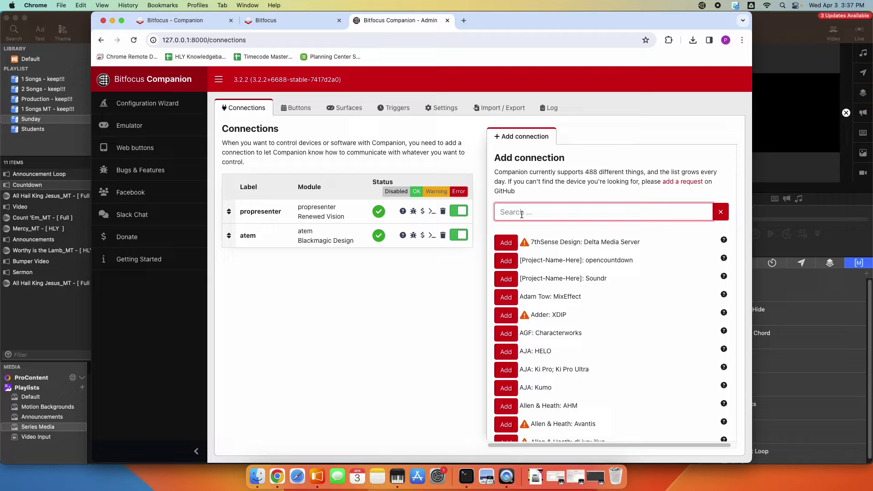
{"action": "type", "text": "blackmagic"}
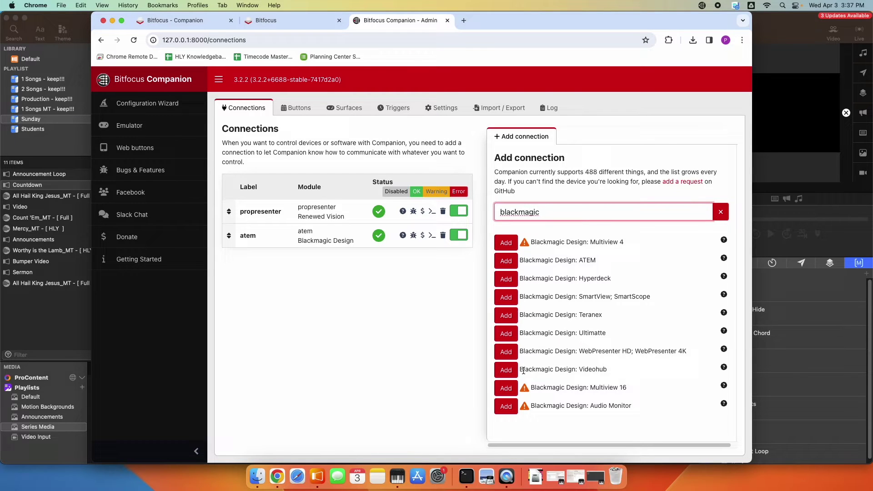
{"action": "left_click_drag", "start_coordinate": [525, 373], "coordinate": [614, 371]}
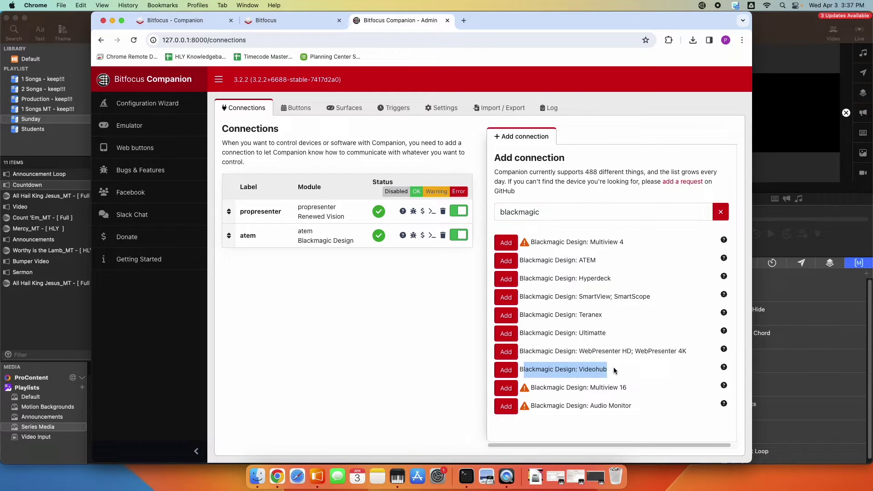
{"action": "left_click", "coordinate": [506, 369]}
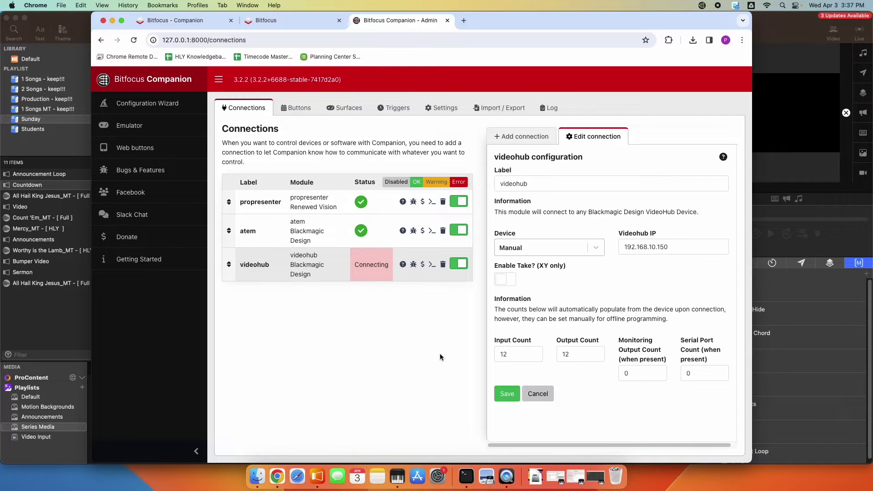
- Set the videohub connection's device to Smart Videohub 40 x 40 and save the configuration
{"action": "left_click", "coordinate": [527, 249]}
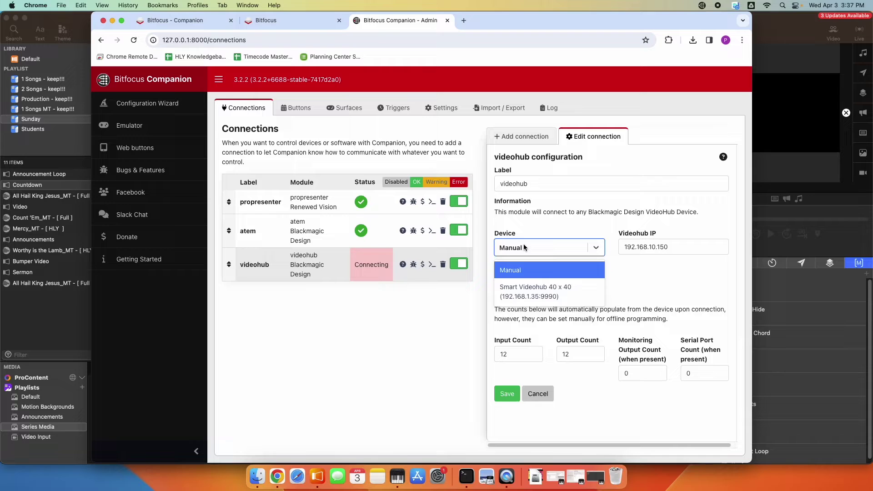
{"action": "left_click", "coordinate": [523, 246]}
{"action": "left_click", "coordinate": [625, 246]}
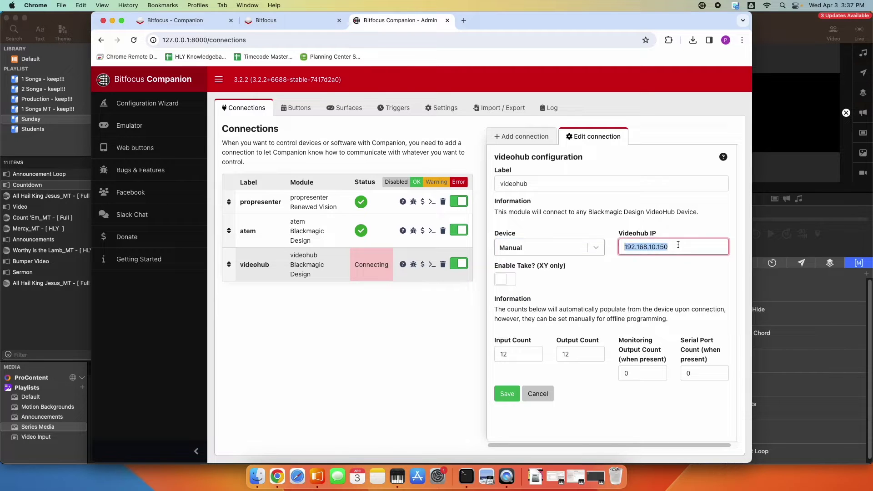
{"action": "left_click", "coordinate": [554, 248]}
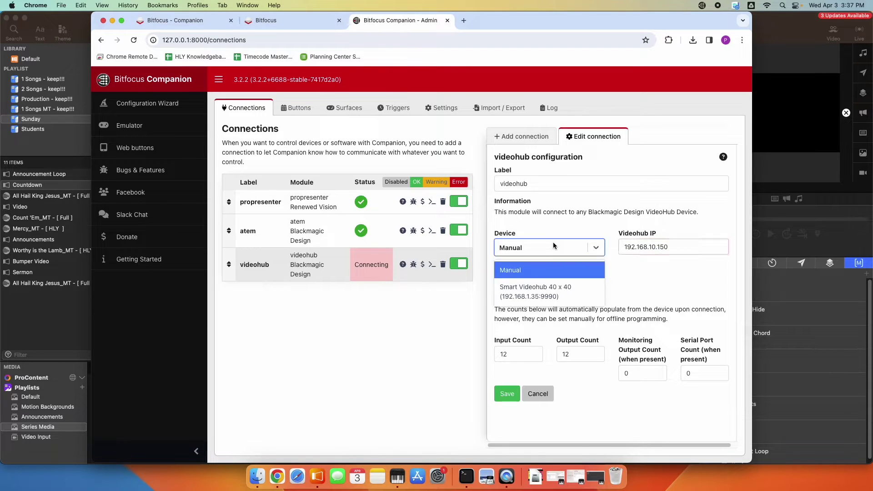
{"action": "left_click", "coordinate": [543, 291]}
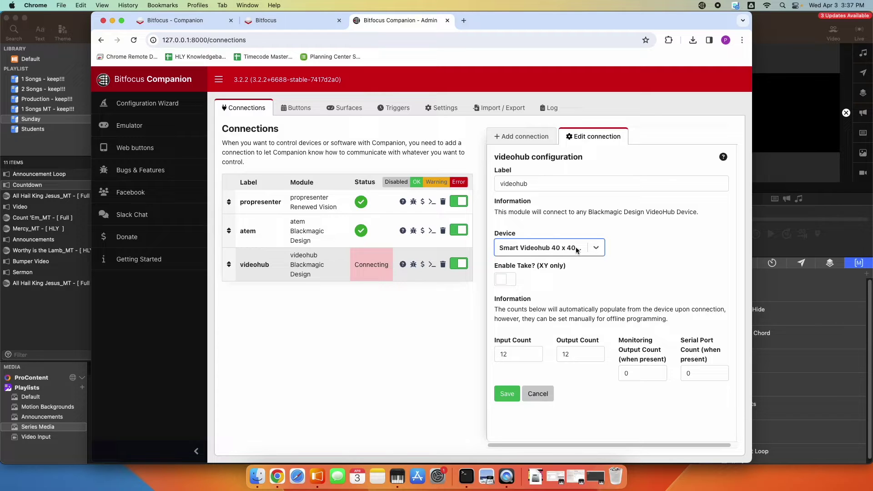
{"action": "left_click", "coordinate": [507, 393]}
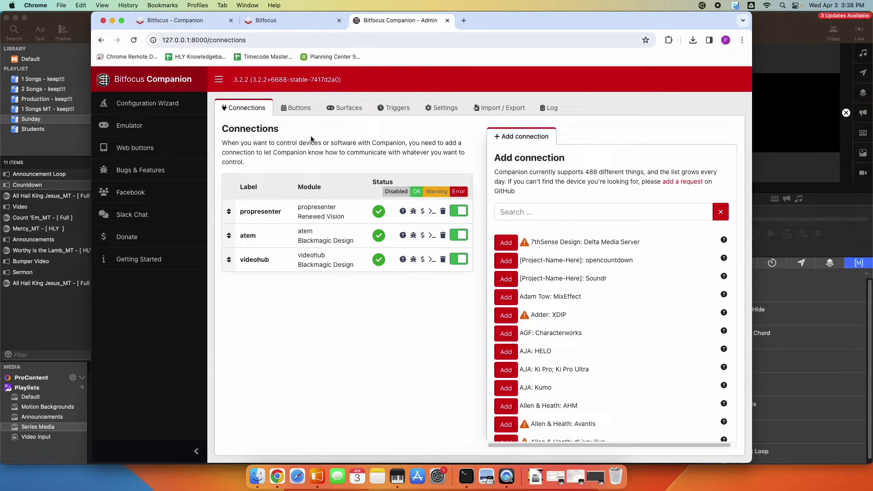
- Create a regular button at position 0/1 on page 2 with the text "Rt Cam1 to Proj"
{"action": "left_click", "coordinate": [299, 109]}
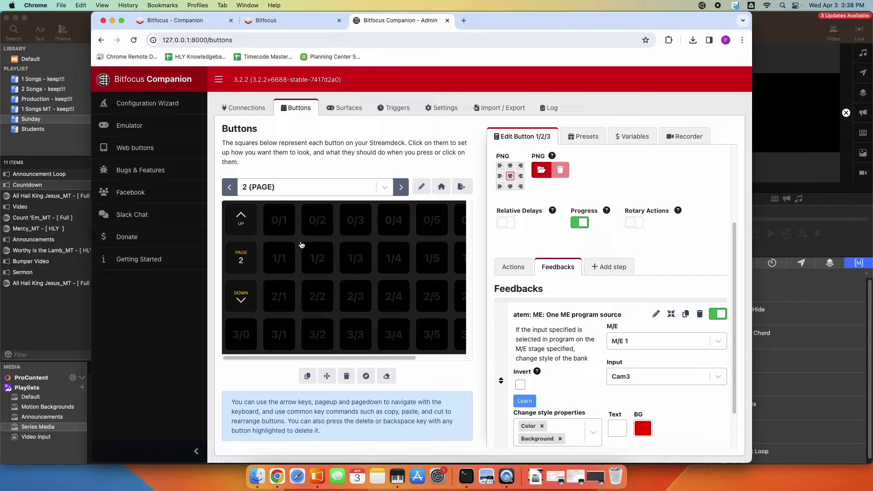
{"action": "left_click", "coordinate": [284, 222]}
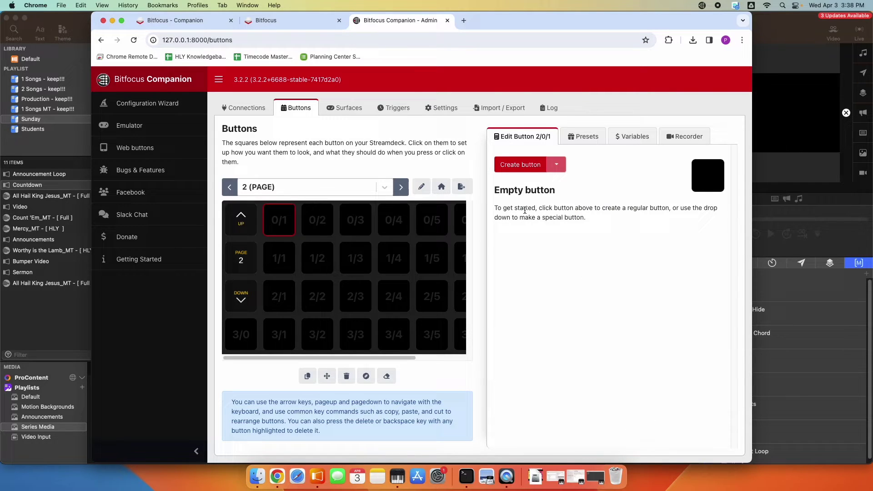
{"action": "left_click", "coordinate": [523, 164]}
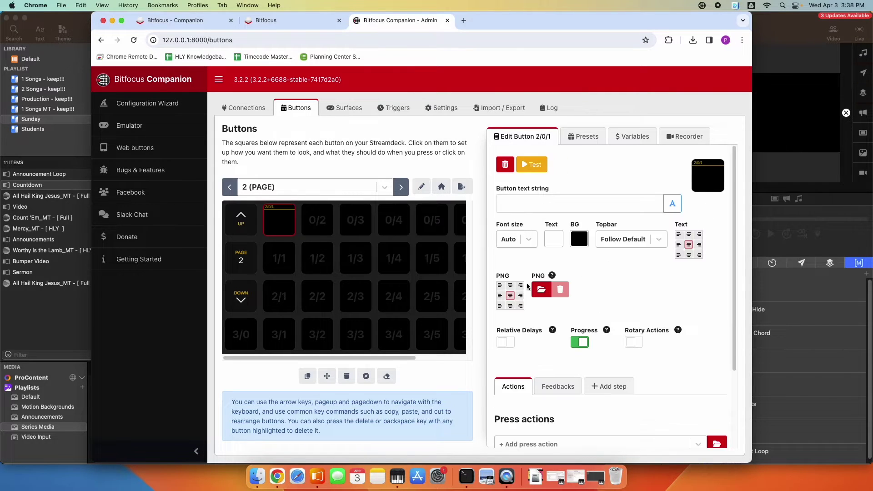
{"action": "left_click", "coordinate": [519, 205]}
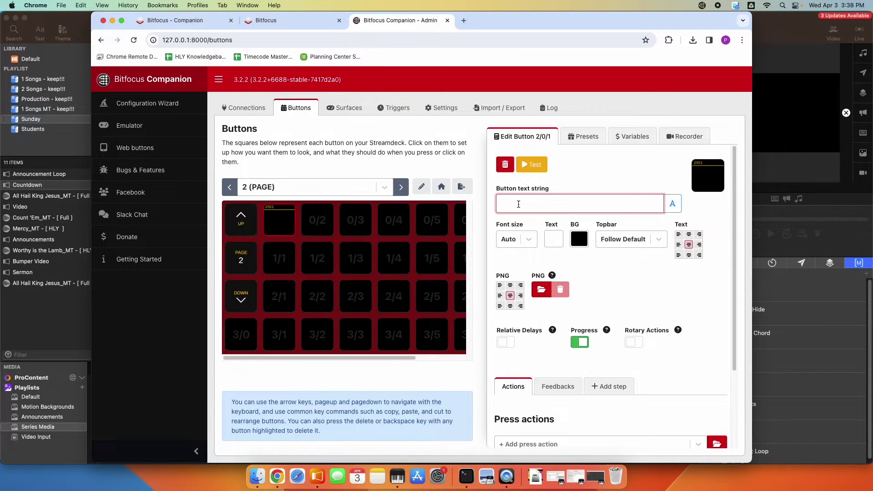
{"action": "type", "text": "Rt"}
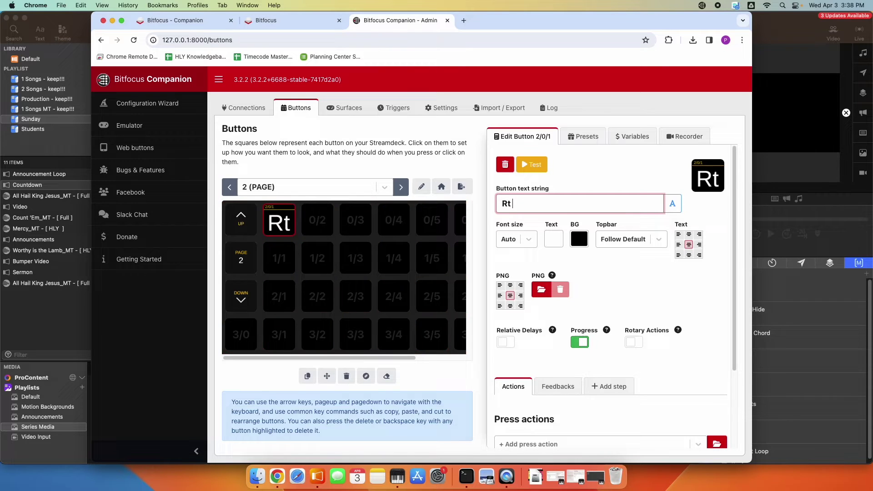
{"action": "type", "text": " Cam1"}
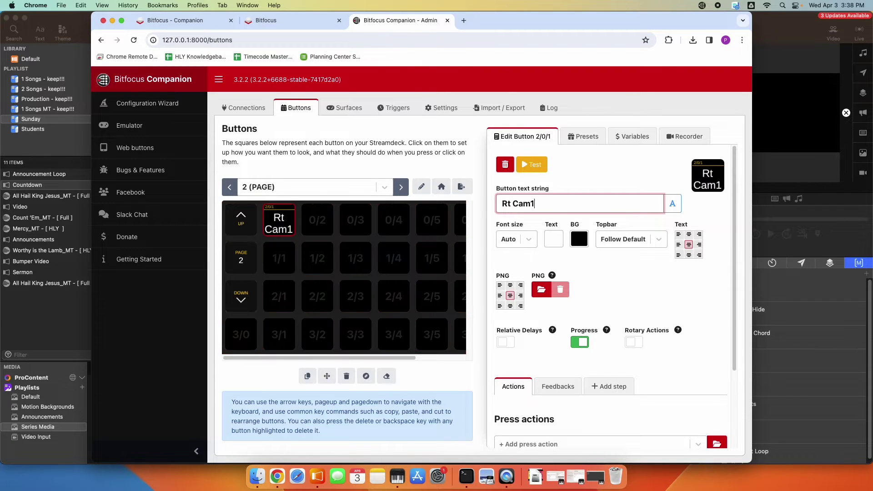
{"action": "type", "text": " to Proj"}
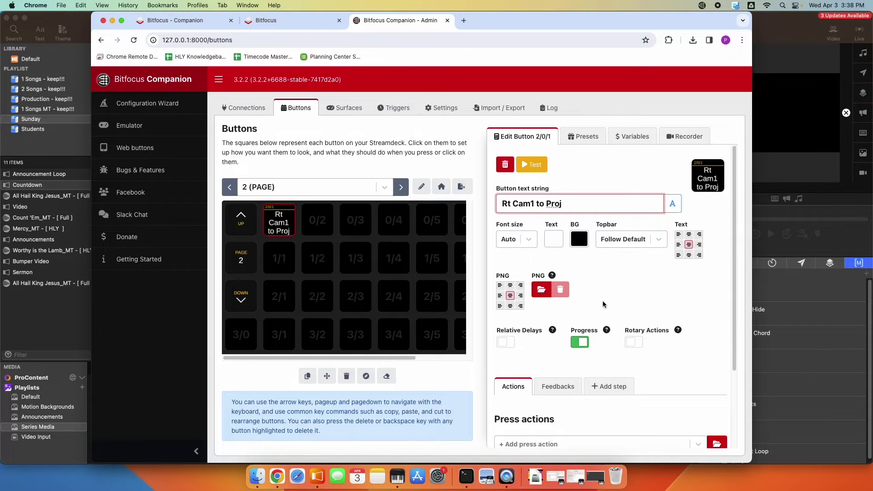
{"action": "left_click", "coordinate": [614, 293]}
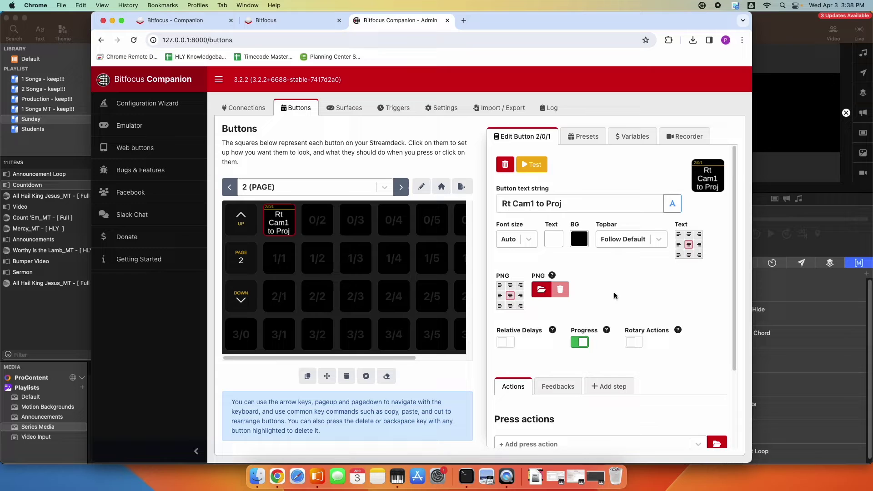
- Add the videohub Route action to the press actions of the "Rt Cam1 to Proj" button
{"action": "scroll", "coordinate": [617, 290], "scroll_direction": "down", "scroll_amount": 5}
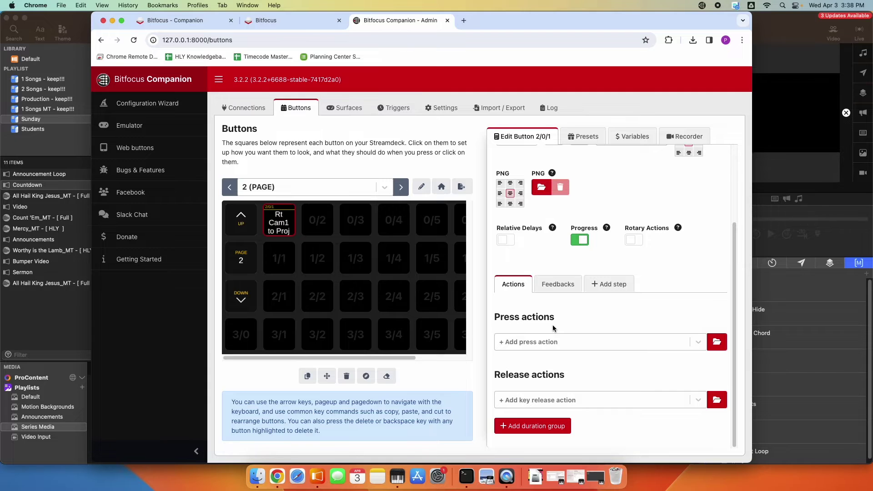
{"action": "left_click", "coordinate": [717, 342]}
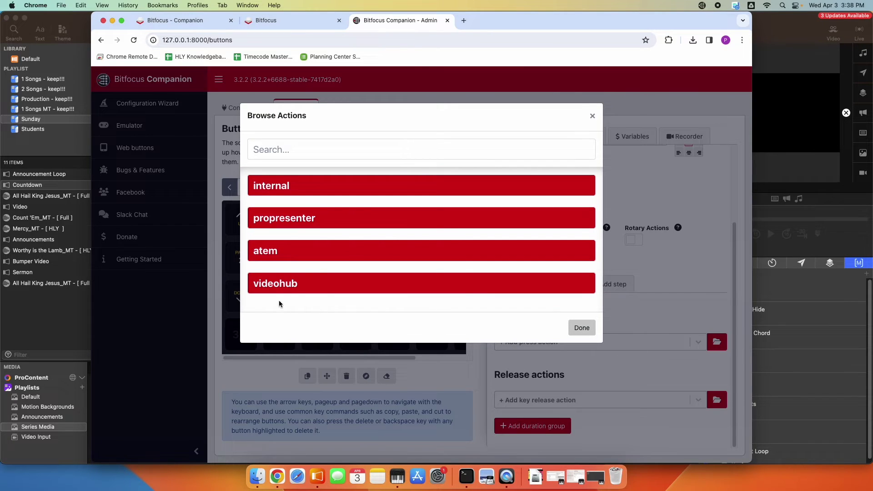
{"action": "left_click", "coordinate": [276, 281]}
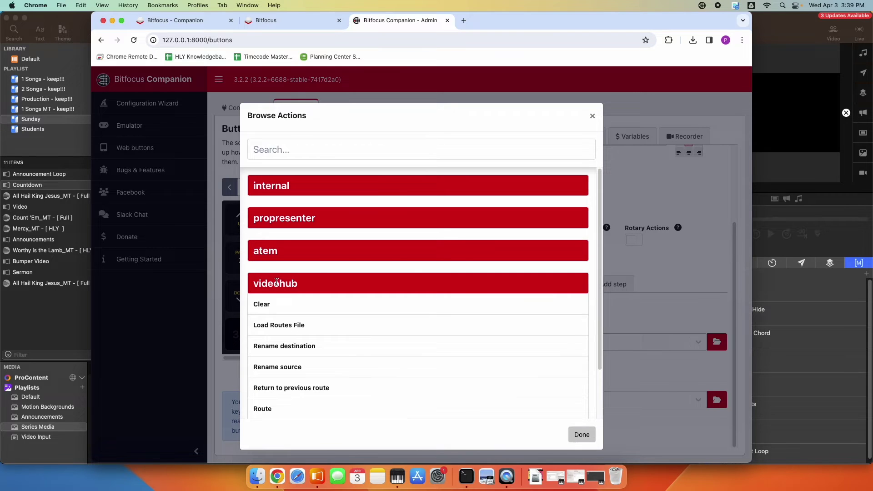
{"action": "scroll", "coordinate": [364, 317], "scroll_direction": "down", "scroll_amount": 1}
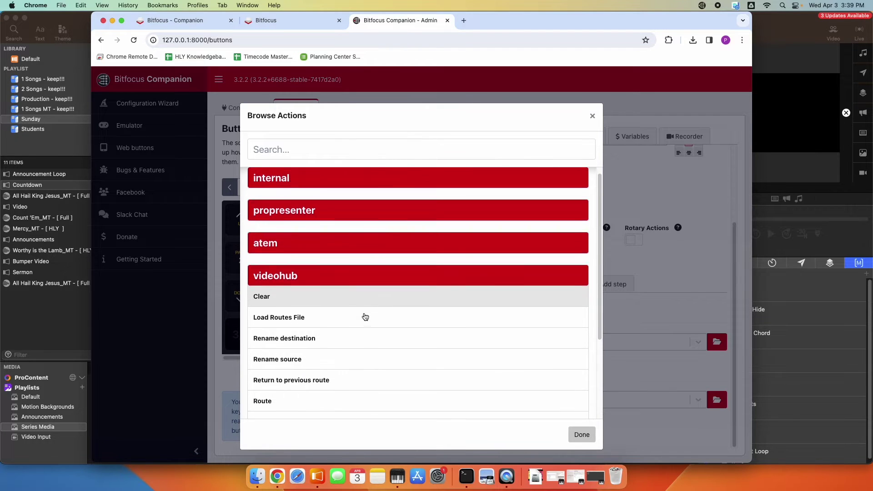
{"action": "scroll", "coordinate": [364, 317], "scroll_direction": "down", "scroll_amount": 5}
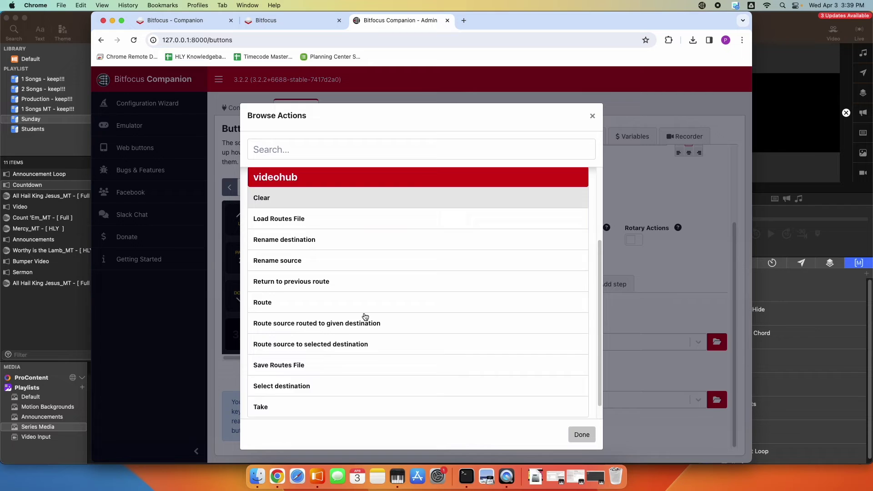
{"action": "scroll", "coordinate": [365, 317], "scroll_direction": "down", "scroll_amount": 1}
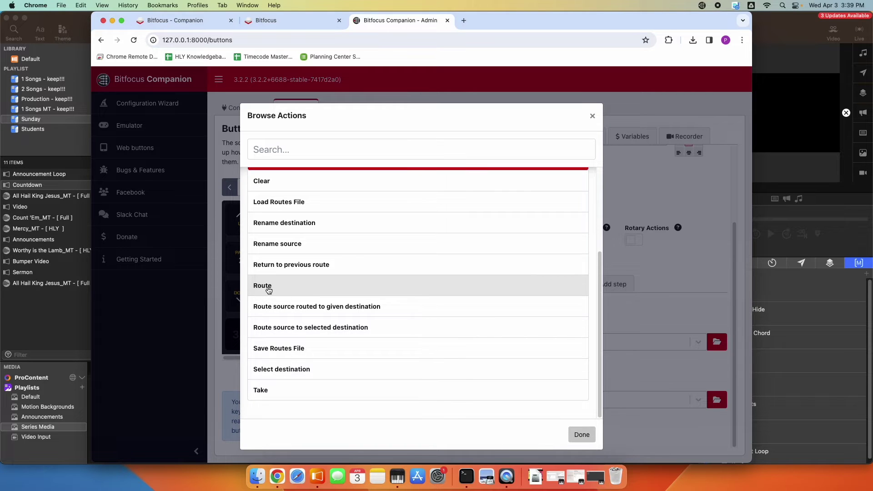
{"action": "left_click", "coordinate": [268, 290]}
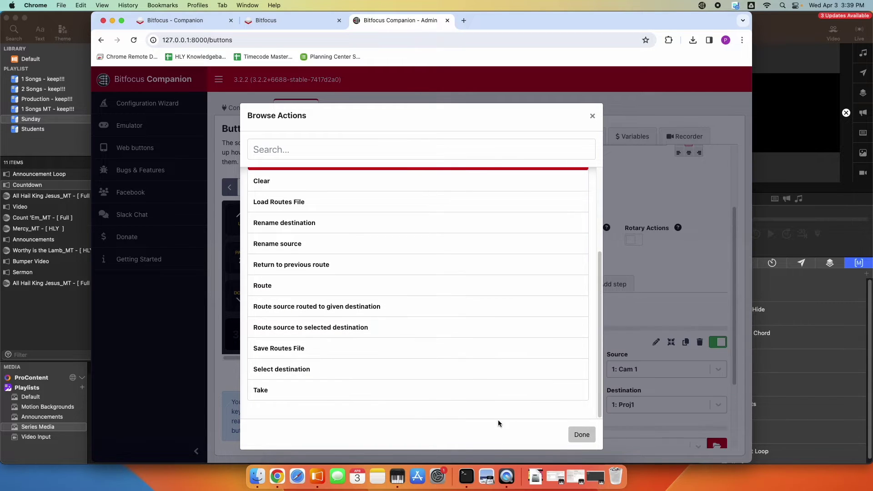
{"action": "left_click", "coordinate": [573, 432]}
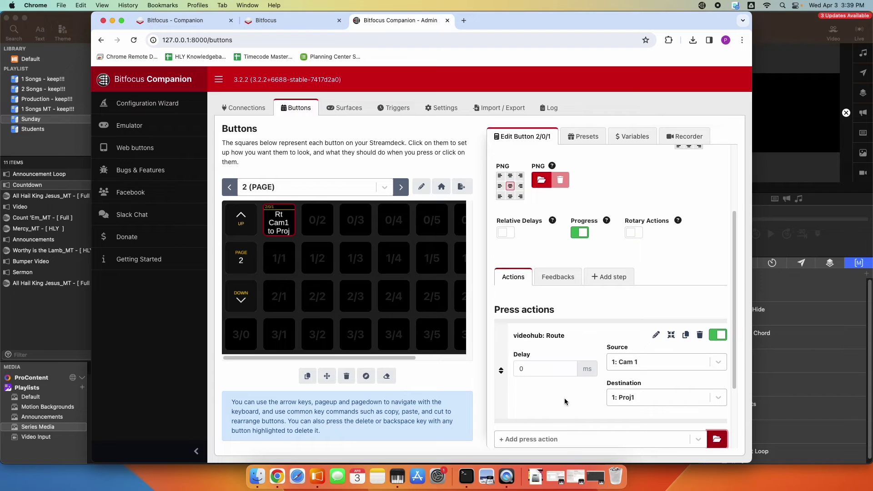
- Set the videohub Route action's source to 1: Cam 1 and its destination to 2: Proj2
{"action": "scroll", "coordinate": [564, 397], "scroll_direction": "down", "scroll_amount": 3}
{"action": "left_click_drag", "start_coordinate": [513, 253], "coordinate": [573, 253]}
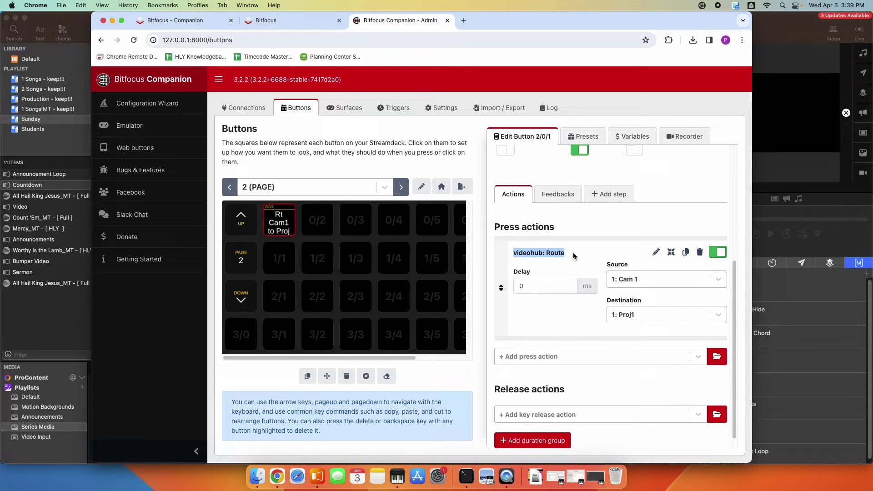
{"action": "left_click", "coordinate": [573, 252]}
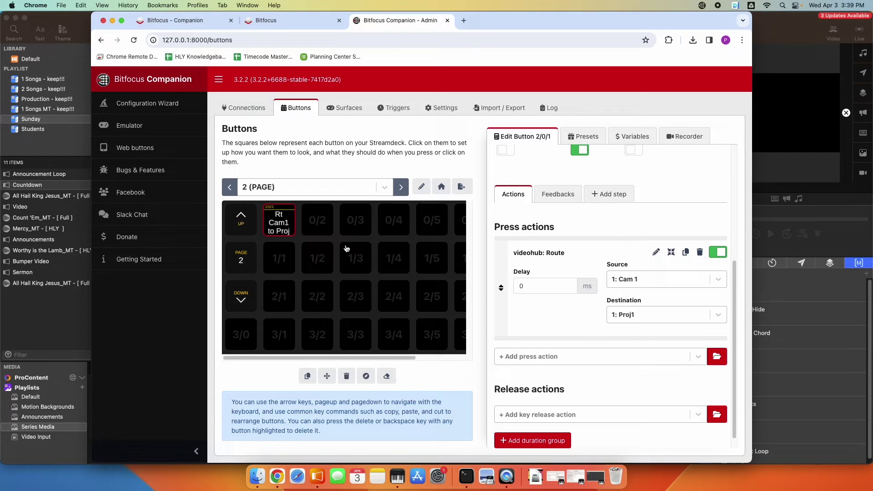
{"action": "left_click", "coordinate": [654, 278]}
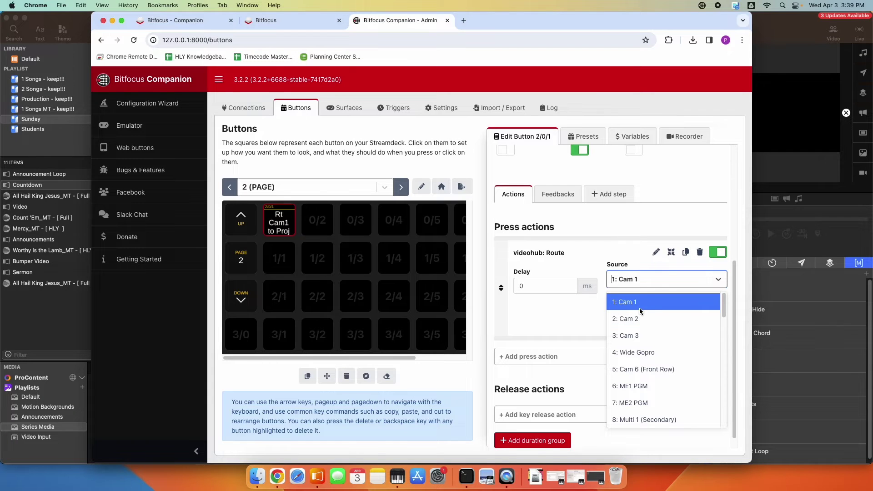
{"action": "scroll", "coordinate": [638, 325], "scroll_direction": "down", "scroll_amount": 2}
{"action": "scroll", "coordinate": [638, 325], "scroll_direction": "up", "scroll_amount": 2}
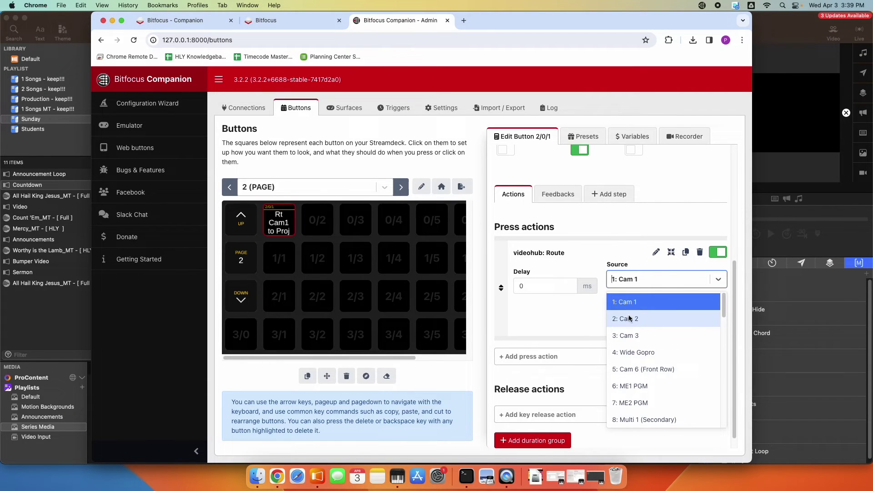
{"action": "left_click", "coordinate": [635, 305]}
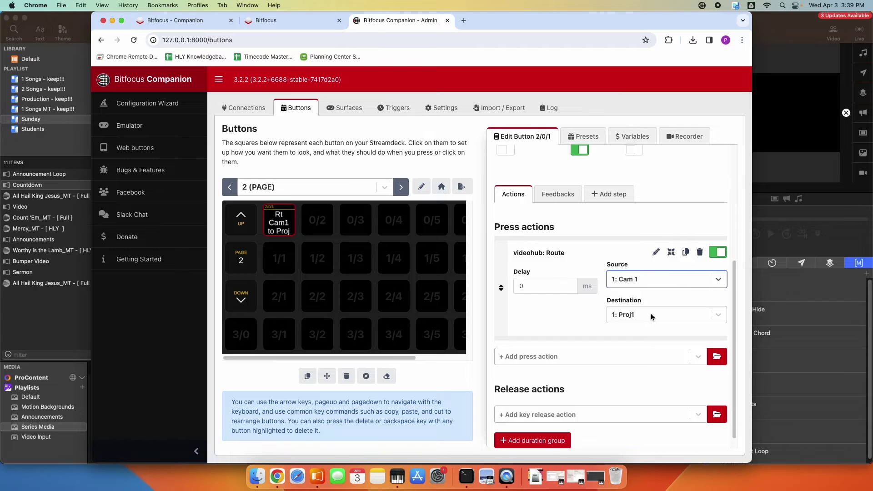
{"action": "left_click", "coordinate": [650, 315]}
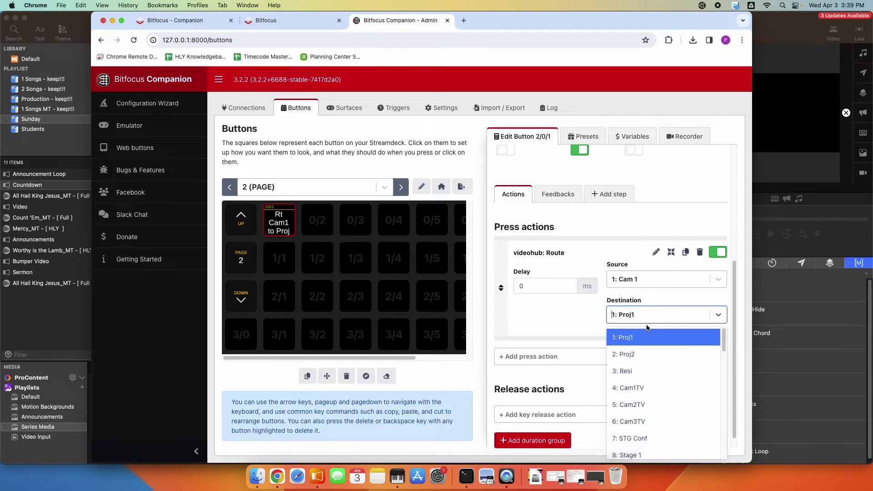
{"action": "left_click", "coordinate": [634, 354]}
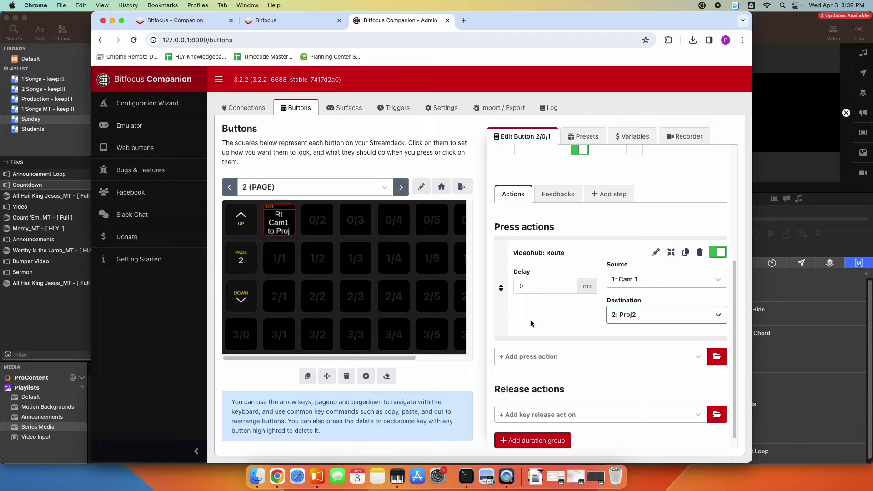
{"action": "left_click", "coordinate": [536, 305]}
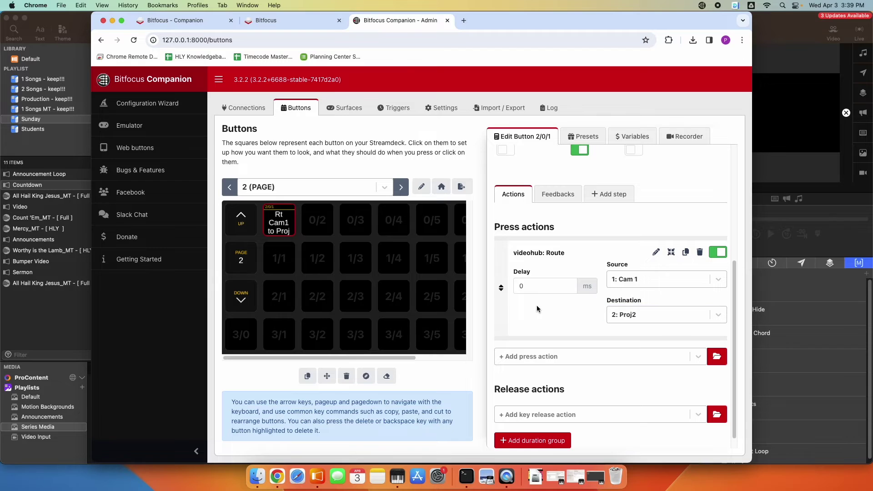
- Add a second videohub Route action to the press actions of the "Rt Cam1 to Proj" button
{"action": "left_click", "coordinate": [716, 360]}
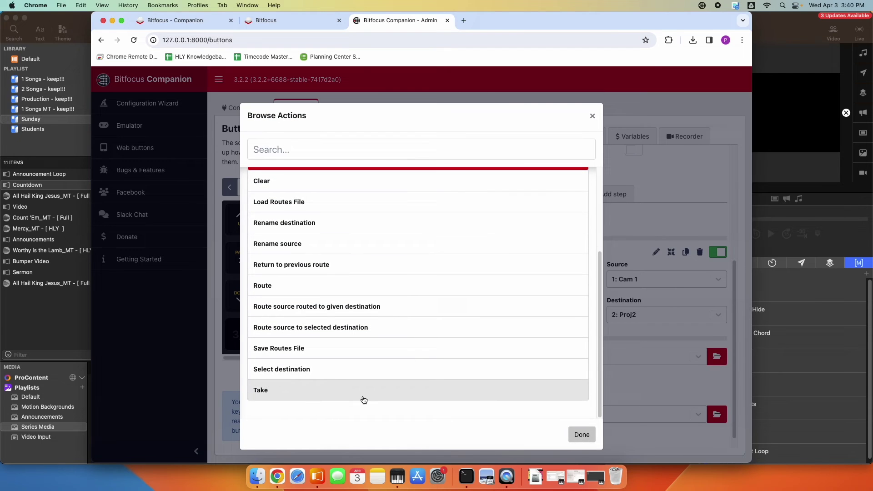
{"action": "scroll", "coordinate": [301, 234], "scroll_direction": "up", "scroll_amount": 1}
{"action": "scroll", "coordinate": [325, 233], "scroll_direction": "down", "scroll_amount": 1}
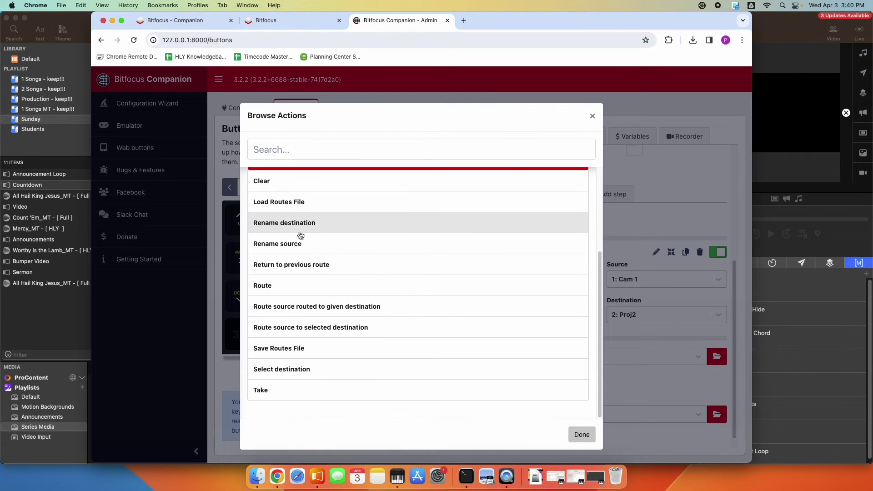
{"action": "left_click", "coordinate": [266, 287]}
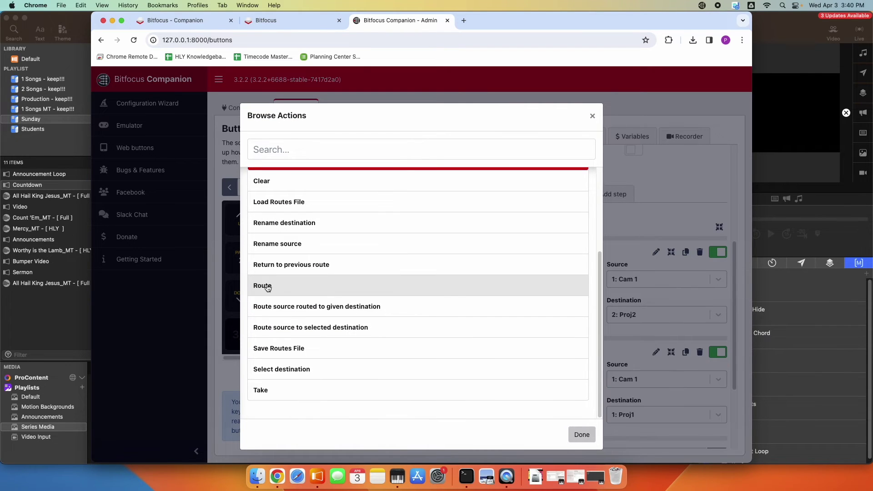
{"action": "left_click", "coordinate": [586, 434]}
{"action": "scroll", "coordinate": [568, 369], "scroll_direction": "down", "scroll_amount": 3}
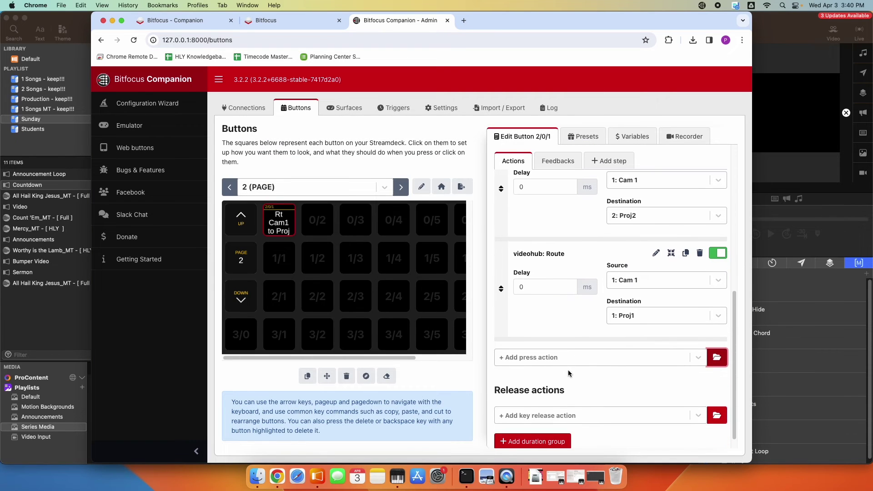
- Set the second Route action's source to 2: Cam 2, keeping its destination at 1: Proj1
{"action": "left_click", "coordinate": [643, 289]}
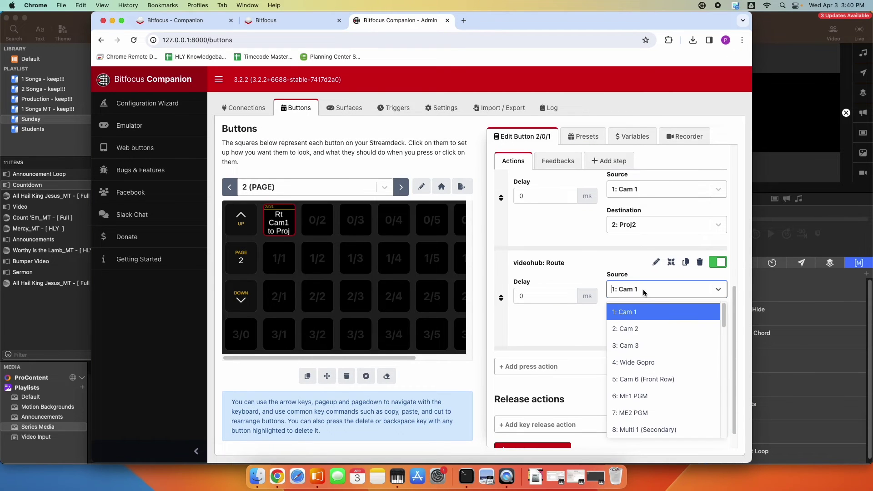
{"action": "left_click", "coordinate": [632, 329]}
{"action": "left_click", "coordinate": [634, 325]}
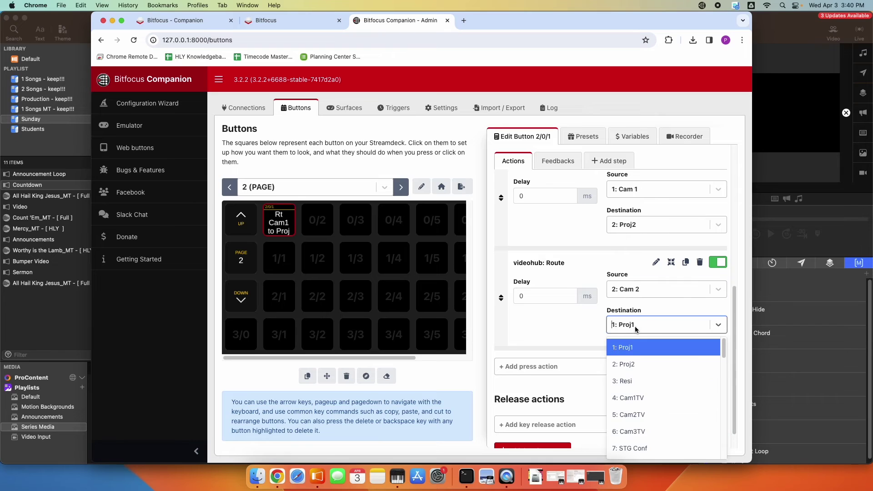
{"action": "left_click", "coordinate": [579, 339]}
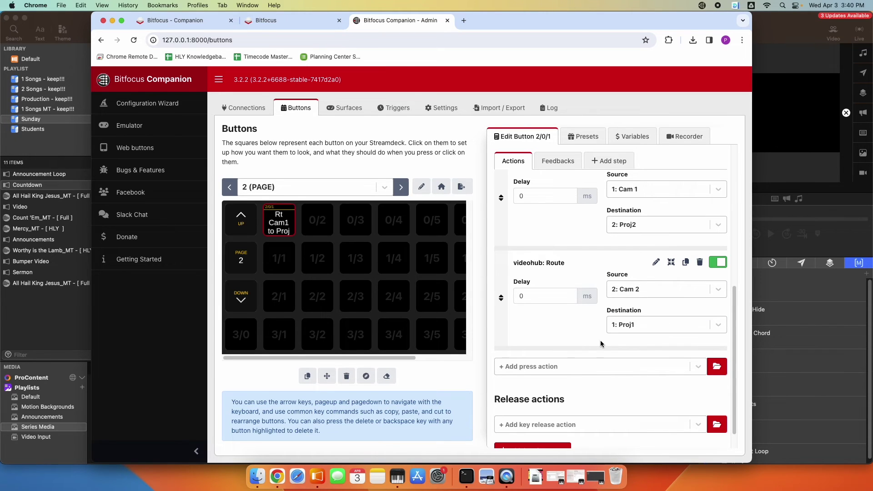
{"action": "scroll", "coordinate": [582, 339], "scroll_direction": "up", "scroll_amount": 1}
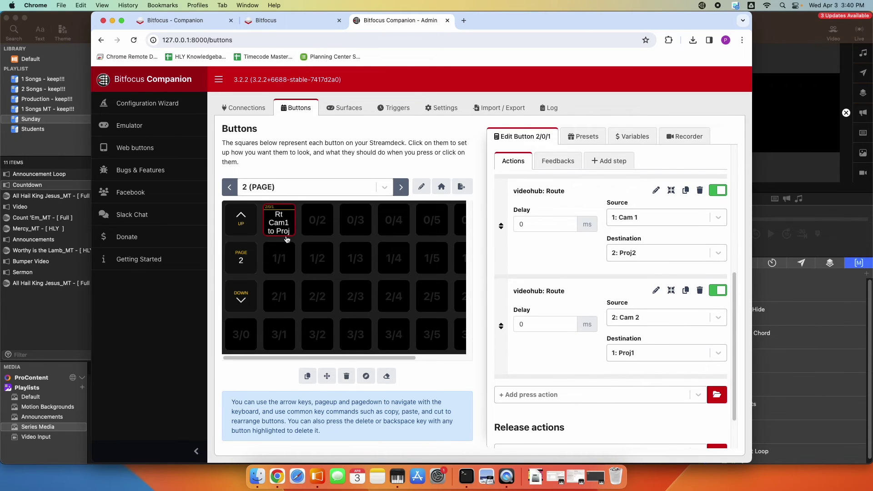